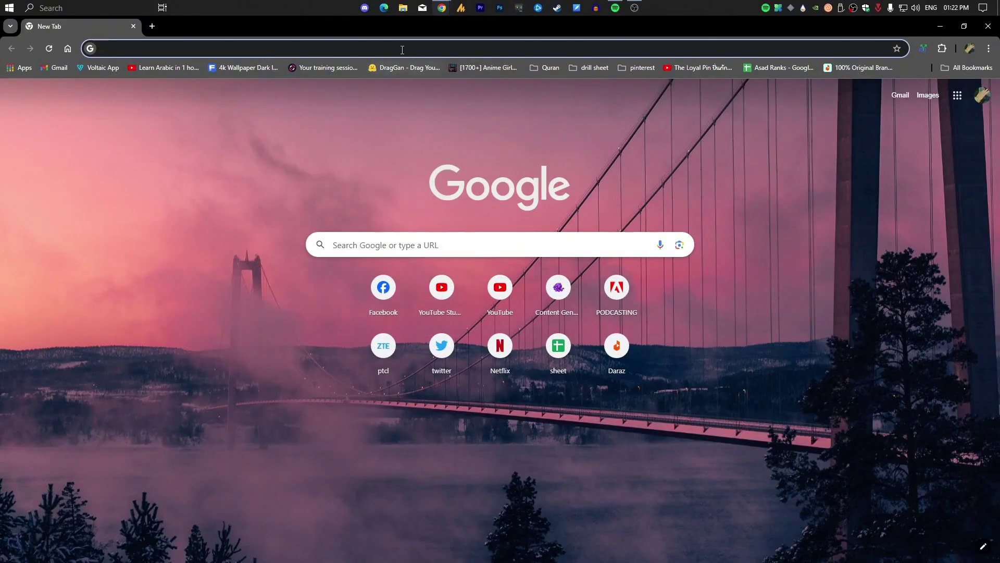
Step: Search the web for 'internet limiter' and open the official NetLimiter website
{"action": "left_click", "coordinate": [402, 49]}
{"action": "type", "text": "in"}
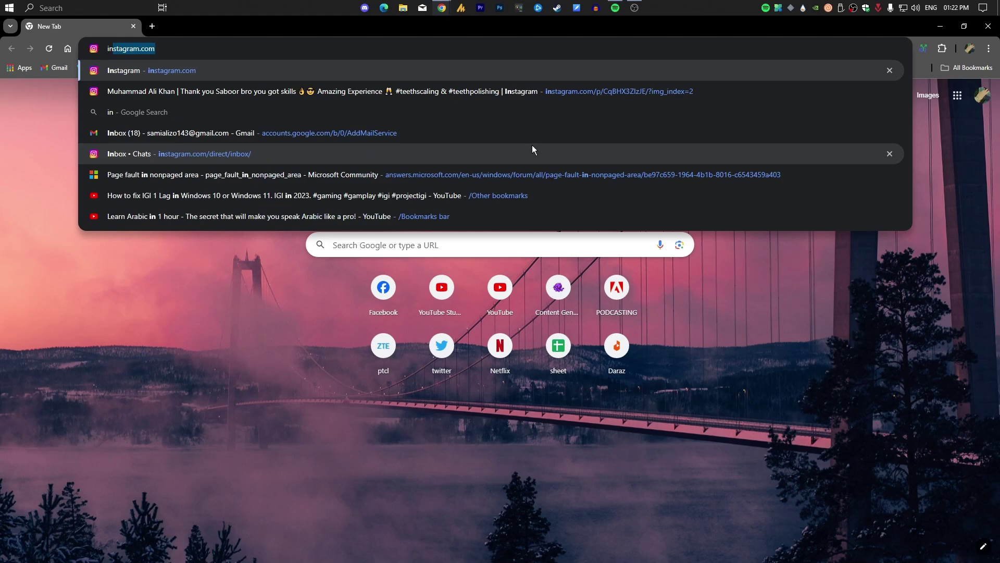
{"action": "type", "text": "ternet limiter"}
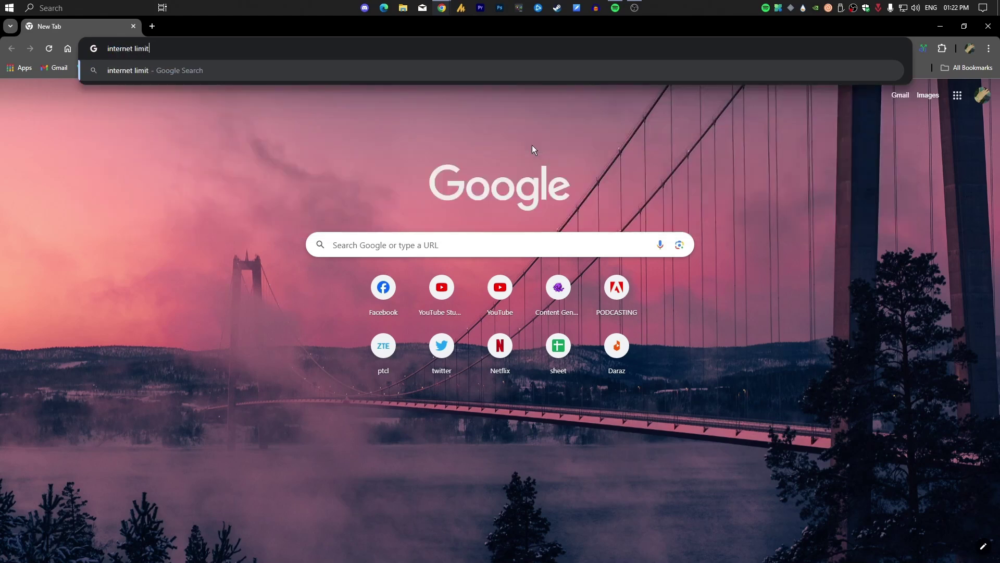
{"action": "key", "text": "Return"}
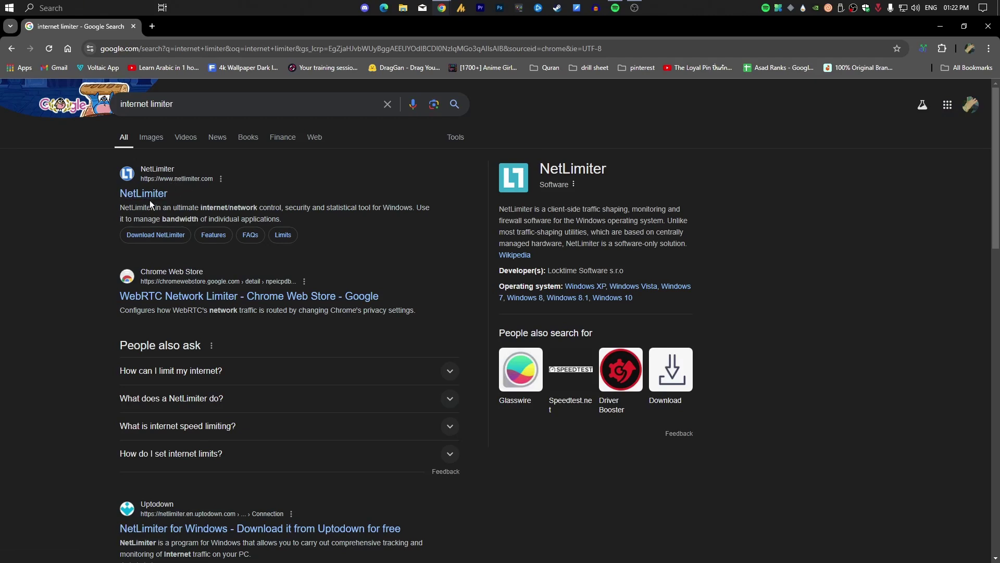
{"action": "left_click", "coordinate": [168, 196]}
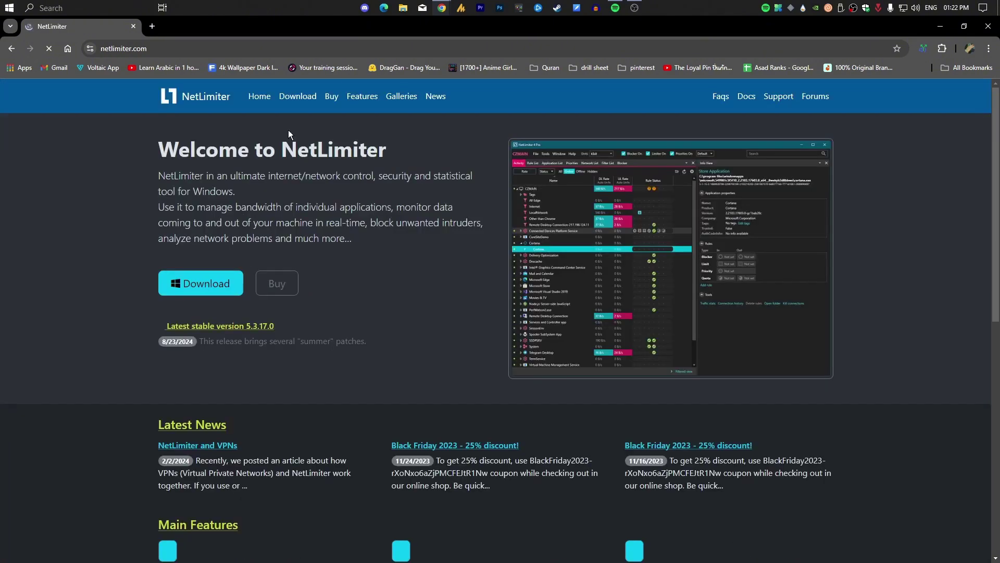
Step: Download the latest NetLimiter installer, choosing the Desktop as the save location
{"action": "left_click", "coordinate": [204, 50]}
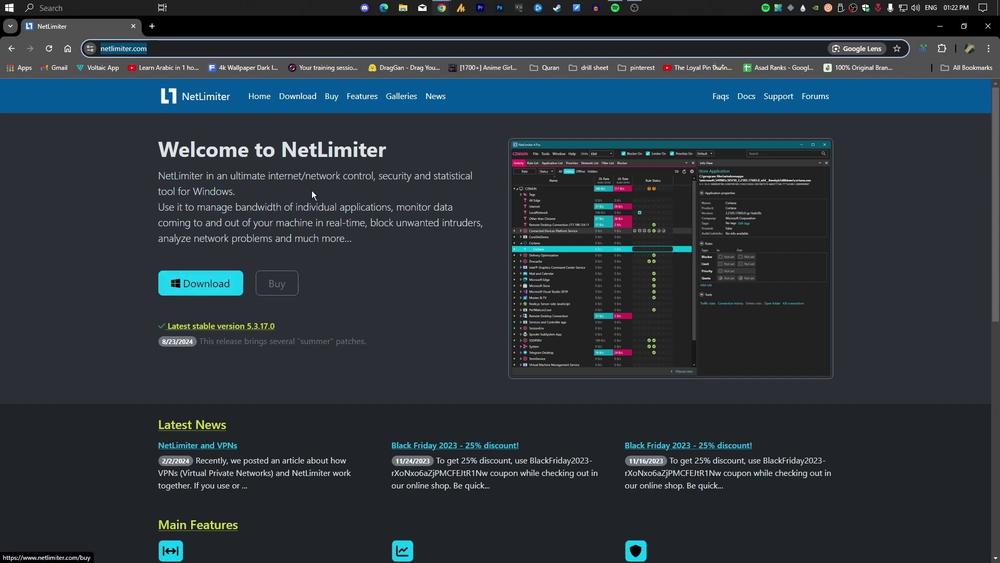
{"action": "left_click", "coordinate": [213, 282]}
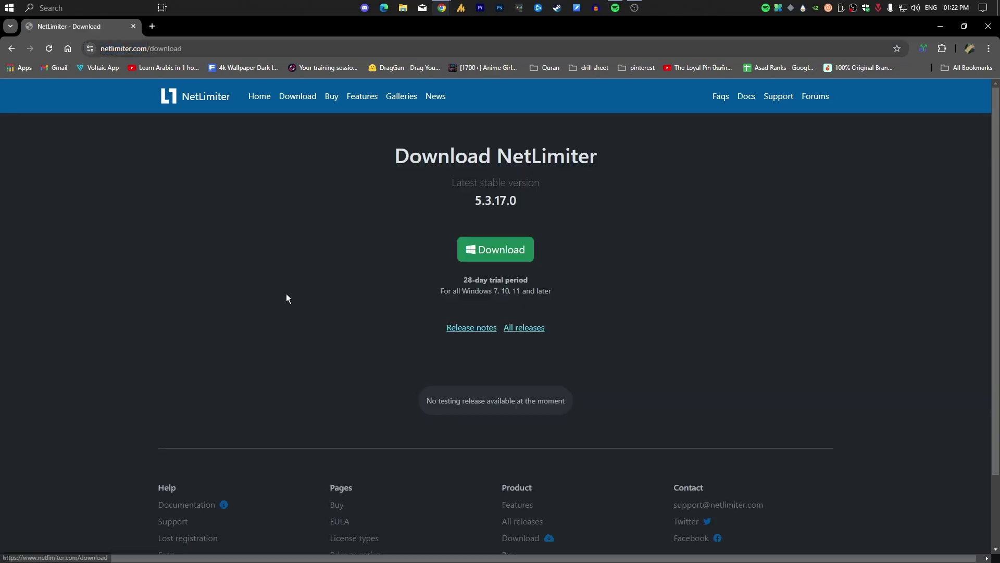
{"action": "left_click", "coordinate": [498, 261]}
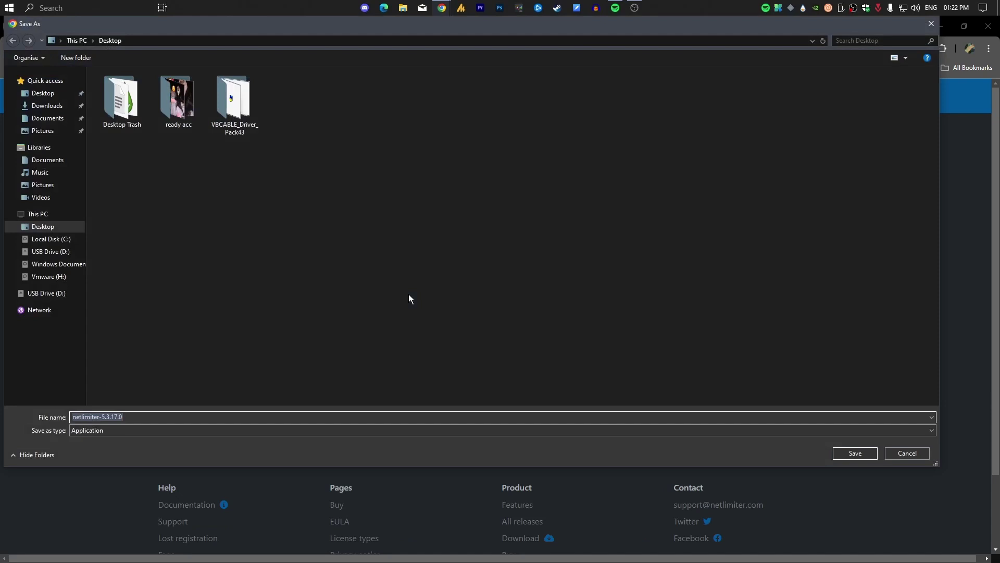
{"action": "left_click", "coordinate": [58, 95]}
Step: Save netlimiter-5.3.17.0.exe to the Desktop and go back to the NetLimiter home page
{"action": "left_click", "coordinate": [855, 453]}
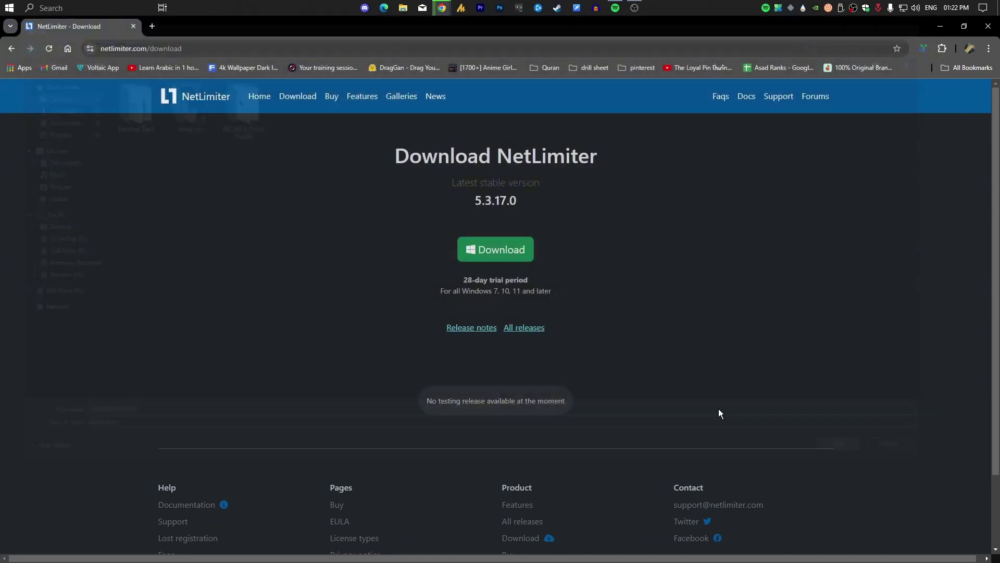
{"action": "key", "text": "alt+Left"}
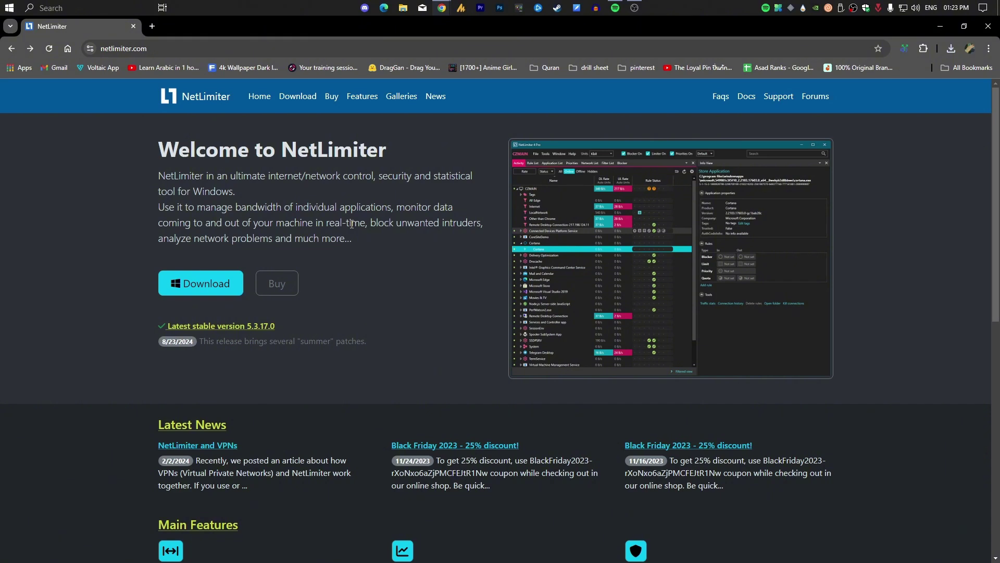
Step: Launch the downloaded netlimiter-5.3.17.0 installer, accept the license terms, and install NetLimiter
{"action": "left_click", "coordinate": [950, 48]}
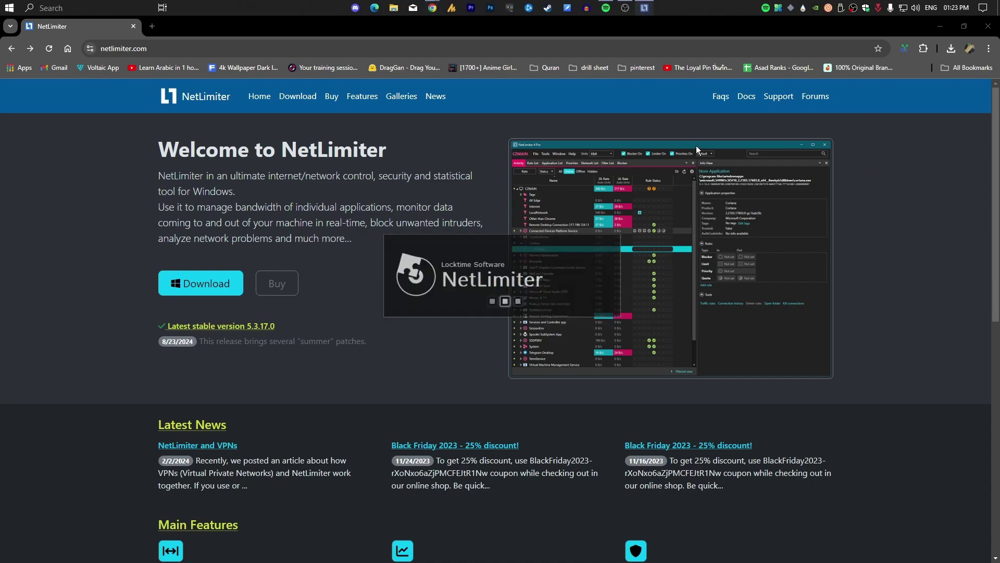
{"action": "left_click", "coordinate": [988, 26]}
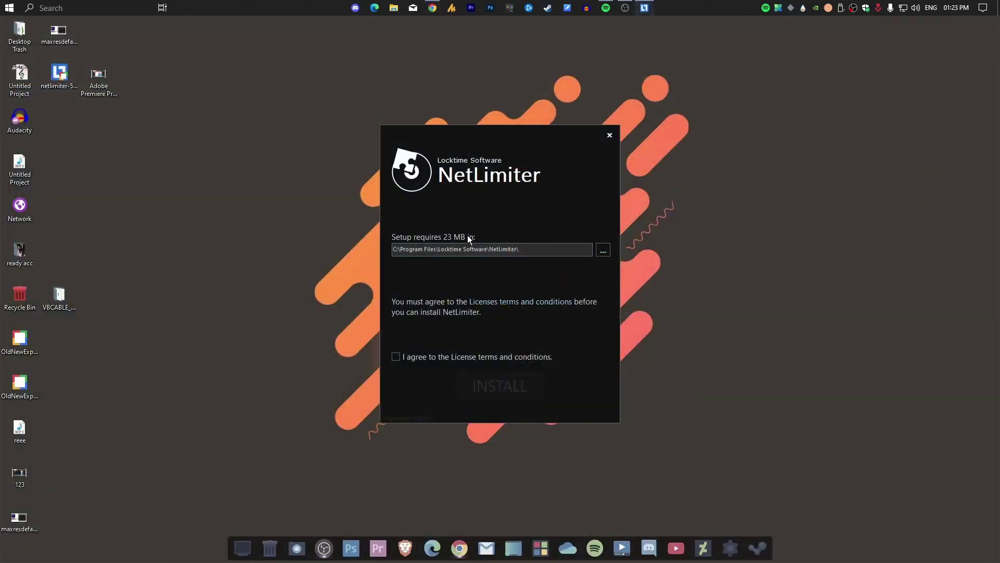
{"action": "left_click", "coordinate": [402, 355]}
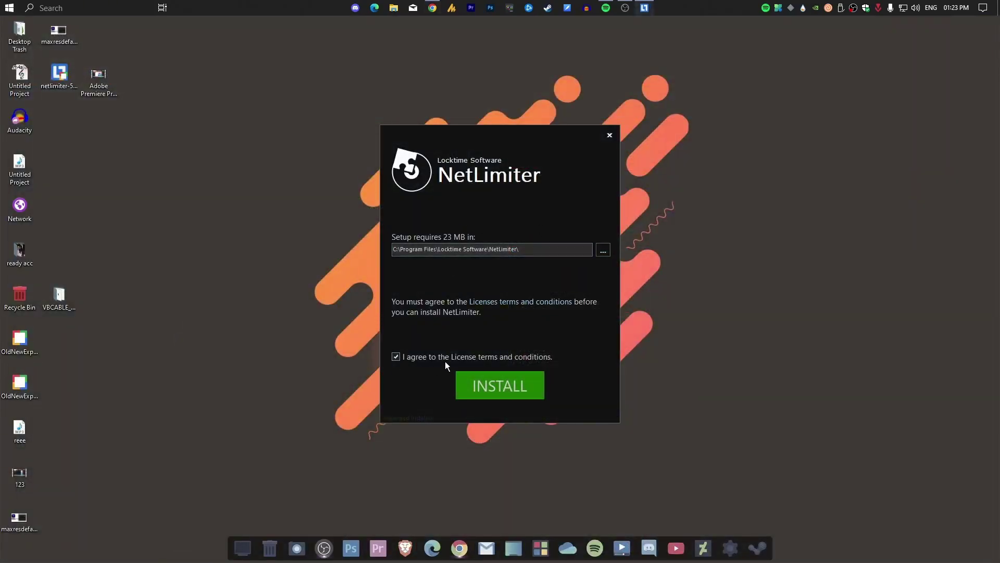
{"action": "left_click", "coordinate": [525, 387]}
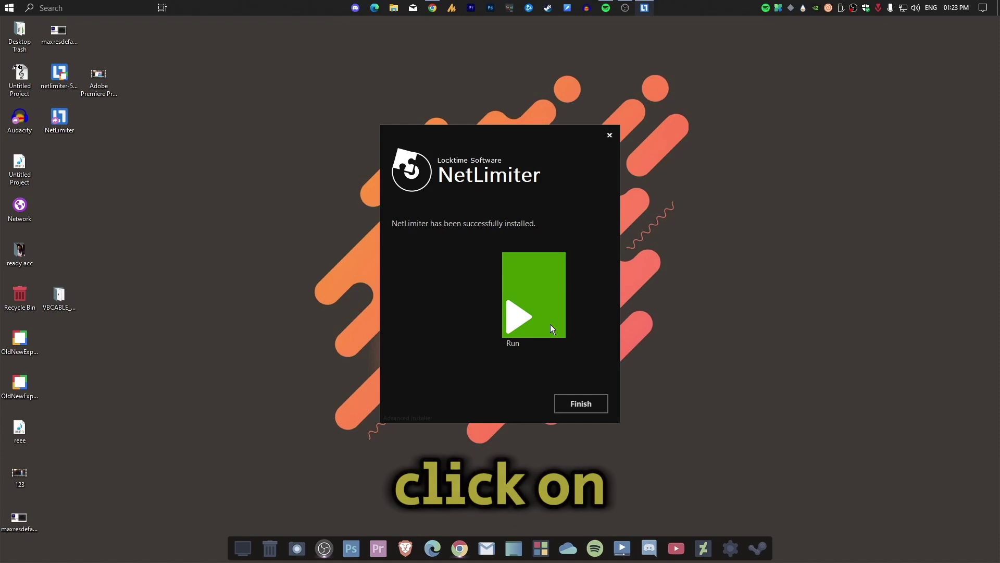
Step: Run NetLimiter and view details for Google Chrome, GlassWire Control Service, and the RYZEN PC
{"action": "left_click", "coordinate": [533, 311]}
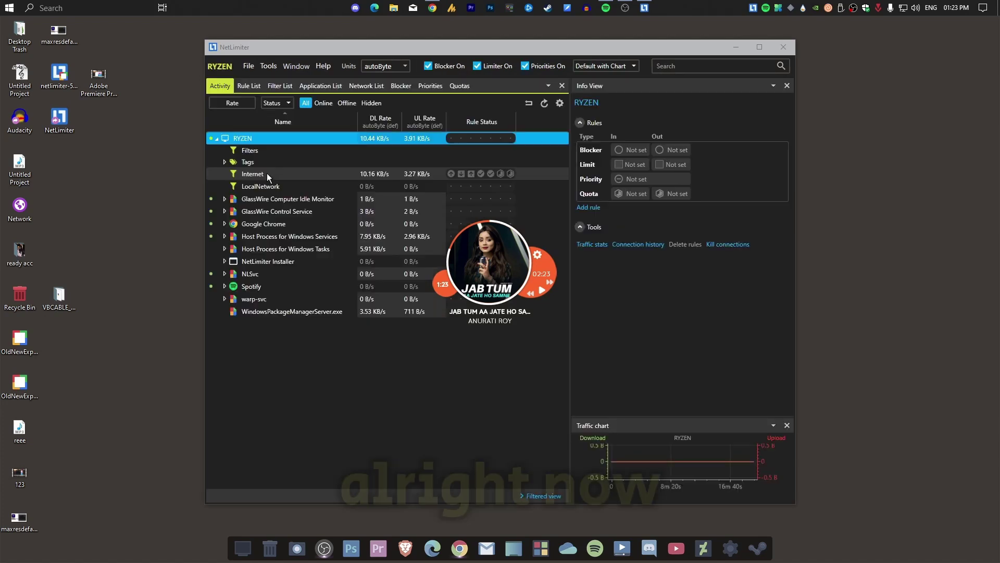
{"action": "left_click", "coordinate": [454, 225]}
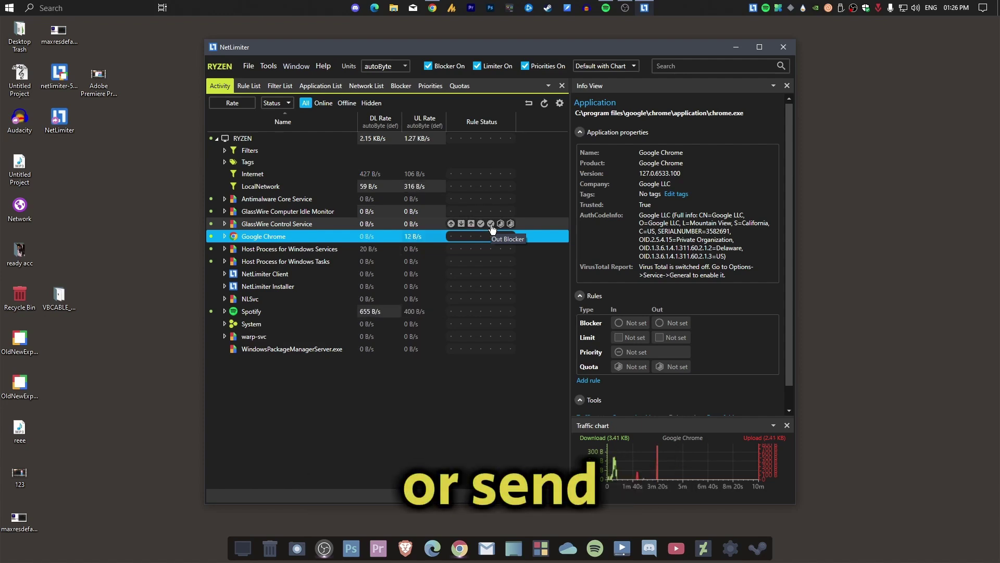
{"action": "left_click", "coordinate": [491, 226]}
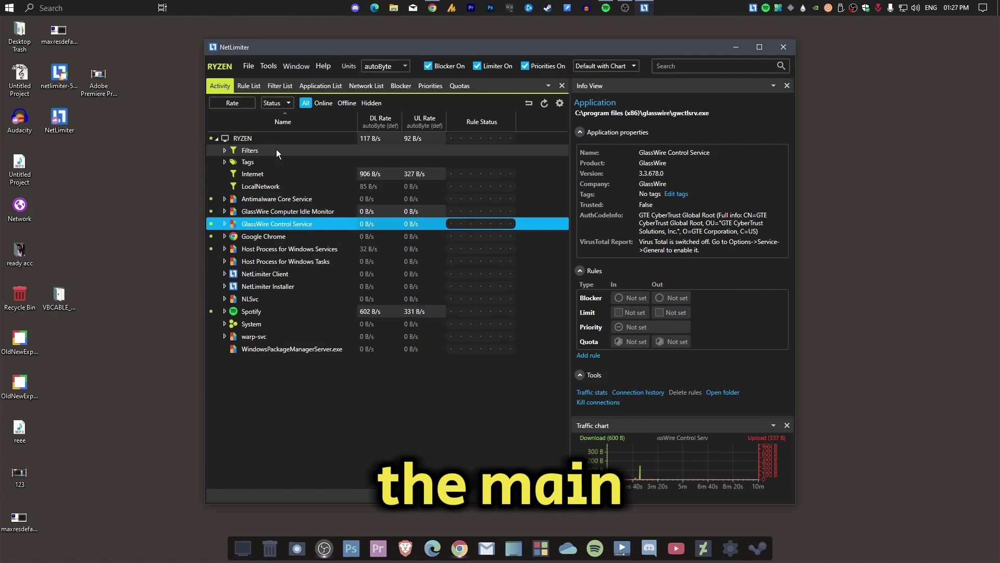
{"action": "left_click", "coordinate": [271, 137]}
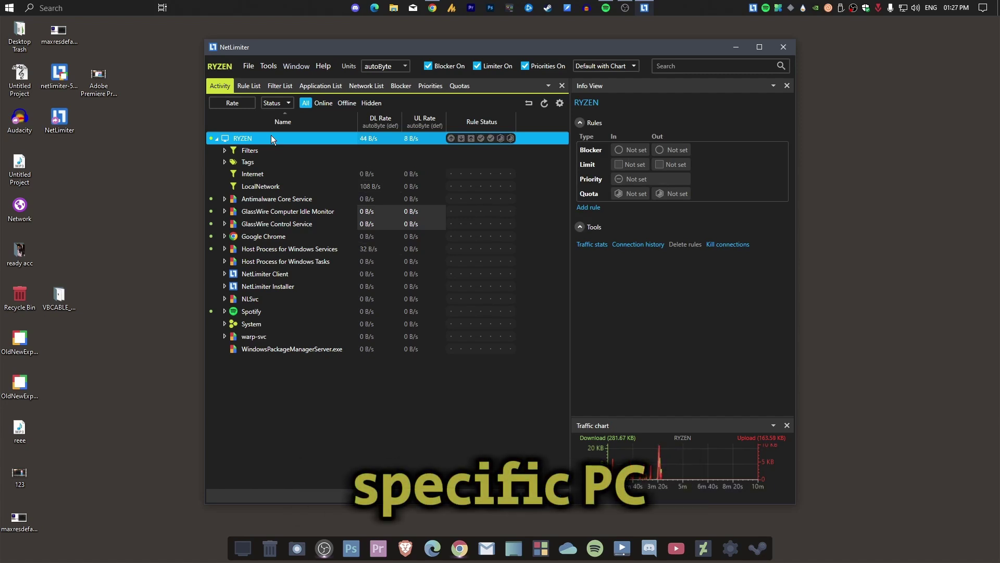
Step: Create a new rule for the RYZEN PC with type Limit, target Any, and zone Internet
{"action": "right_click", "coordinate": [271, 137]}
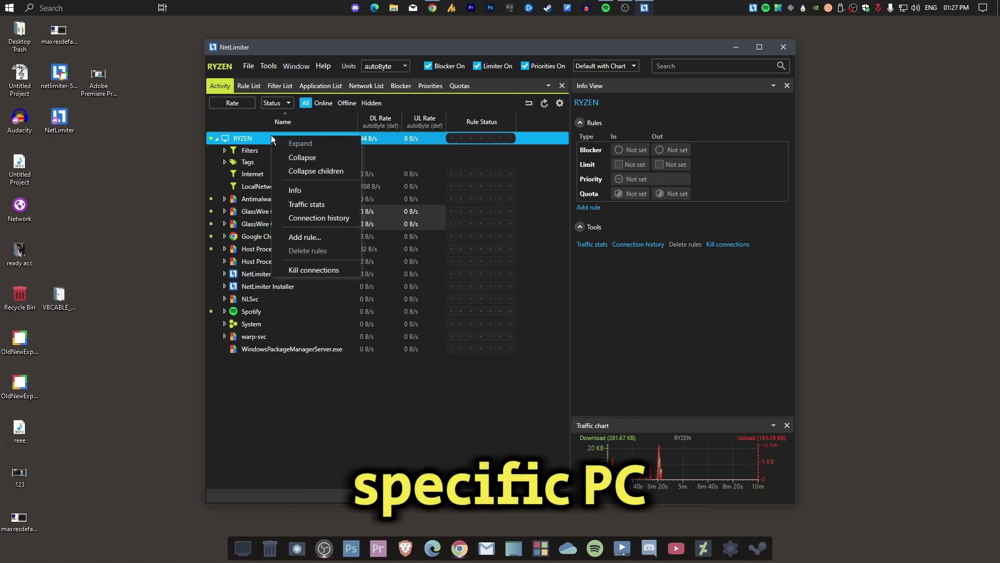
{"action": "left_click", "coordinate": [320, 235]}
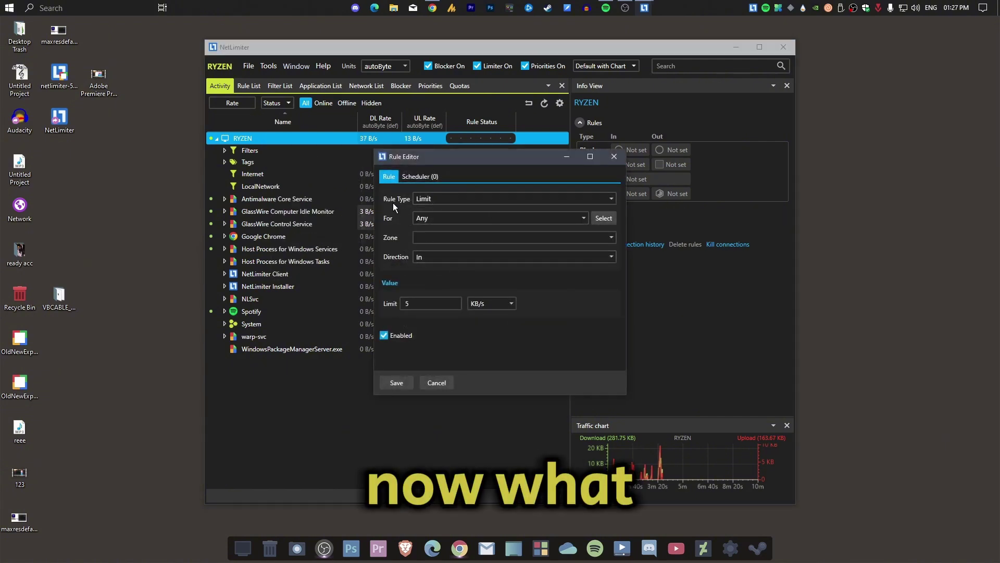
{"action": "left_click", "coordinate": [420, 177]}
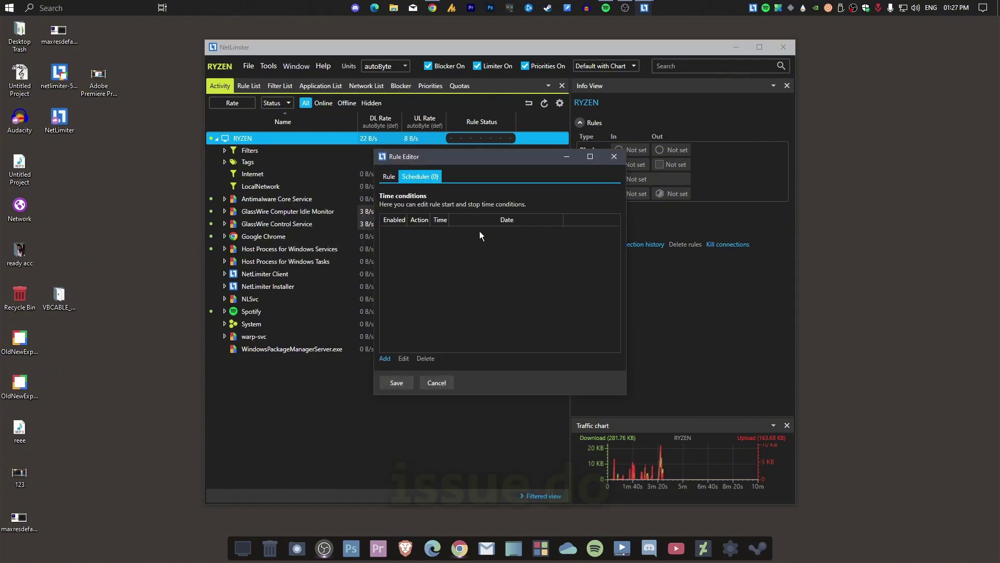
{"action": "left_click", "coordinate": [387, 177]}
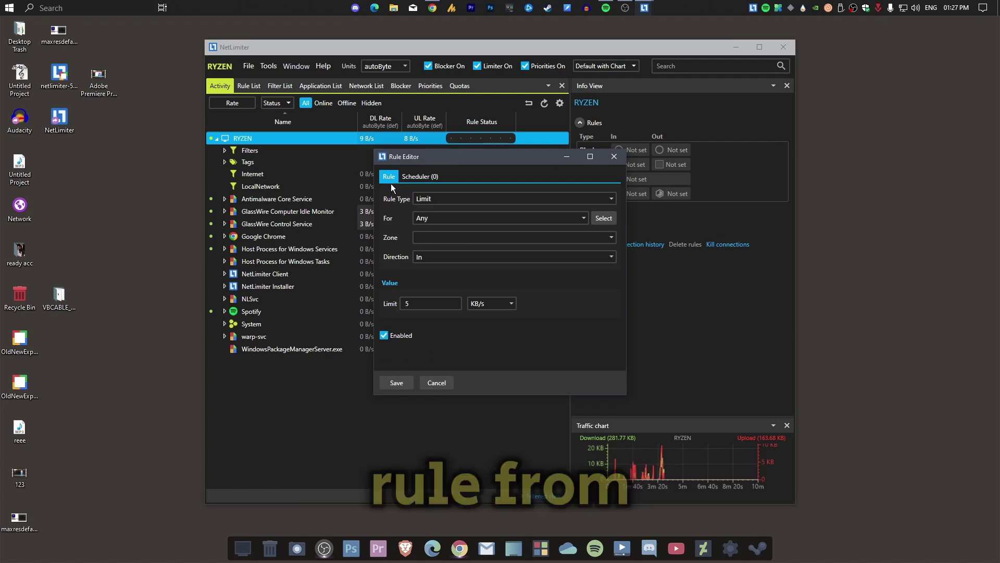
{"action": "left_click", "coordinate": [458, 204]}
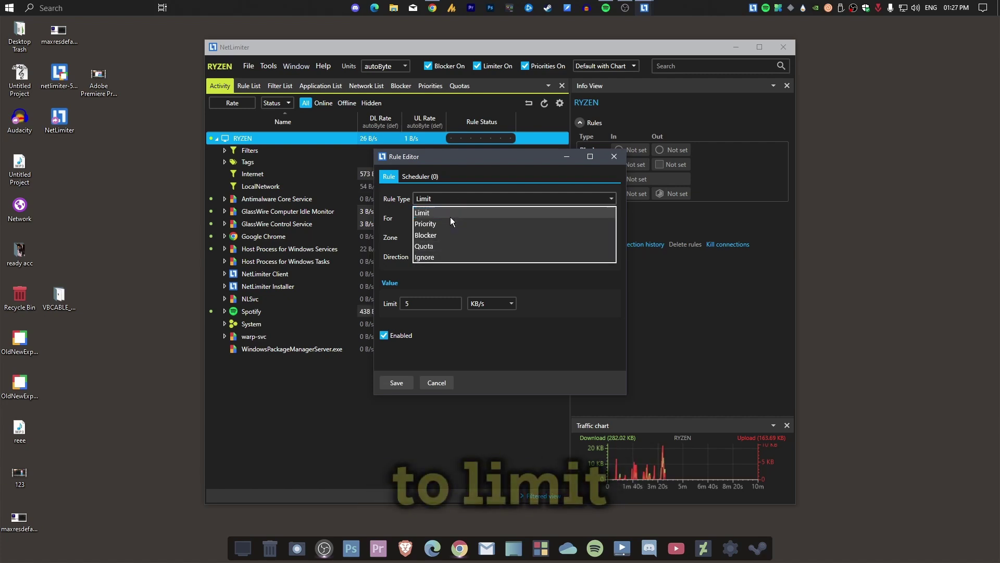
{"action": "left_click", "coordinate": [448, 214]}
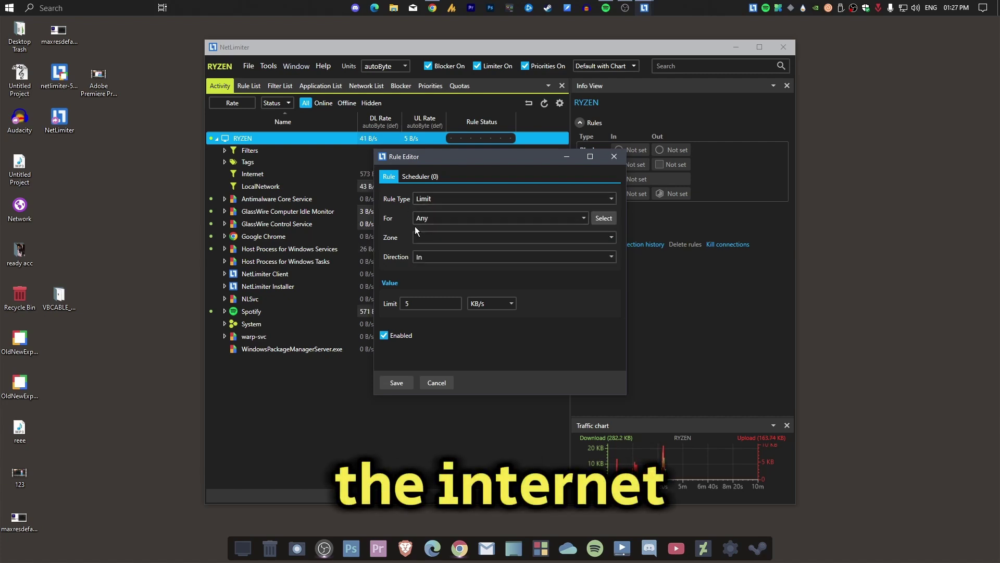
{"action": "left_click", "coordinate": [456, 219]}
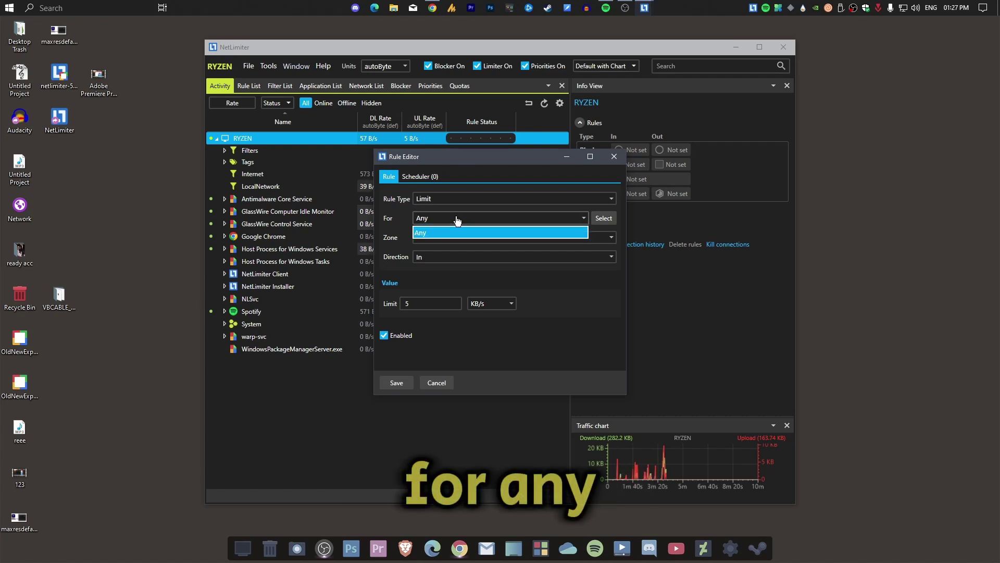
{"action": "left_click", "coordinate": [457, 220]}
{"action": "left_click", "coordinate": [469, 237]}
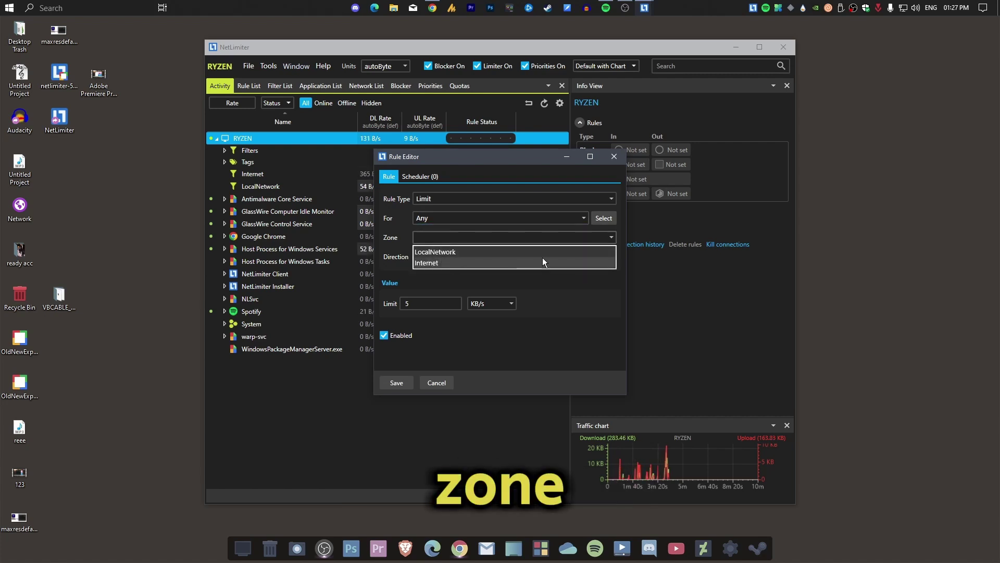
{"action": "left_click", "coordinate": [495, 252]}
{"action": "left_click", "coordinate": [462, 237]}
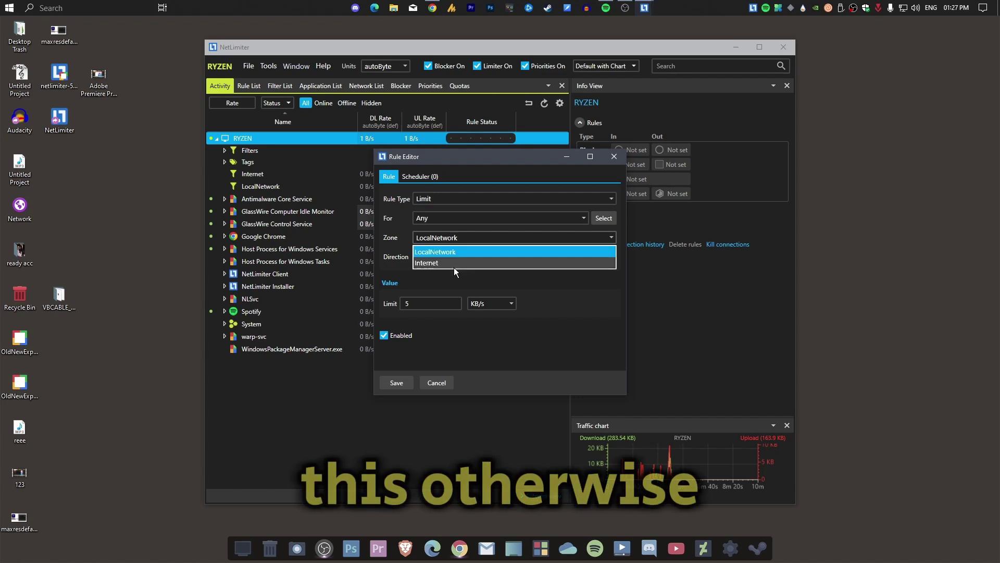
{"action": "left_click", "coordinate": [453, 263]}
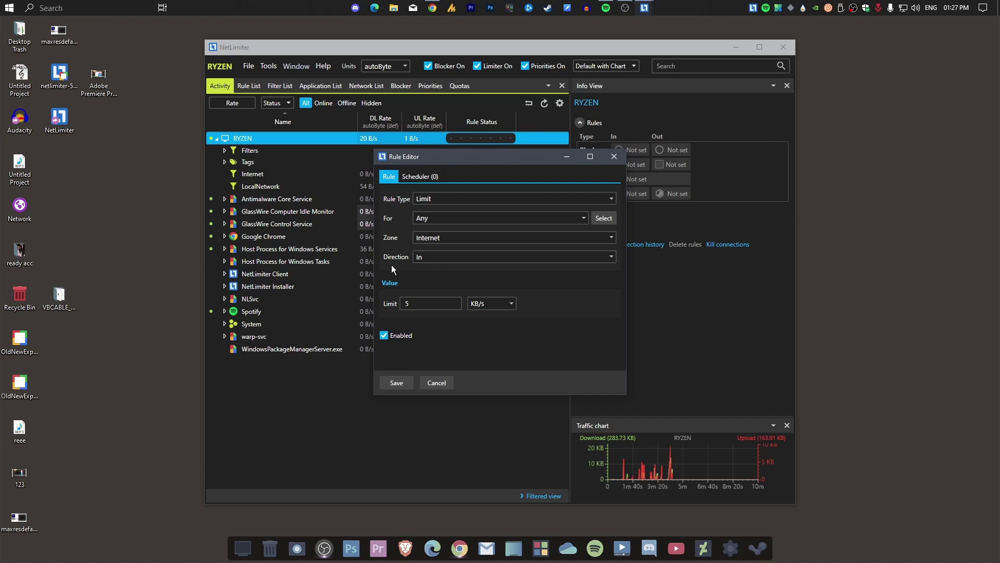
Step: Set the limit to 2 MB/s in both directions and save the rule
{"action": "left_click", "coordinate": [446, 259]}
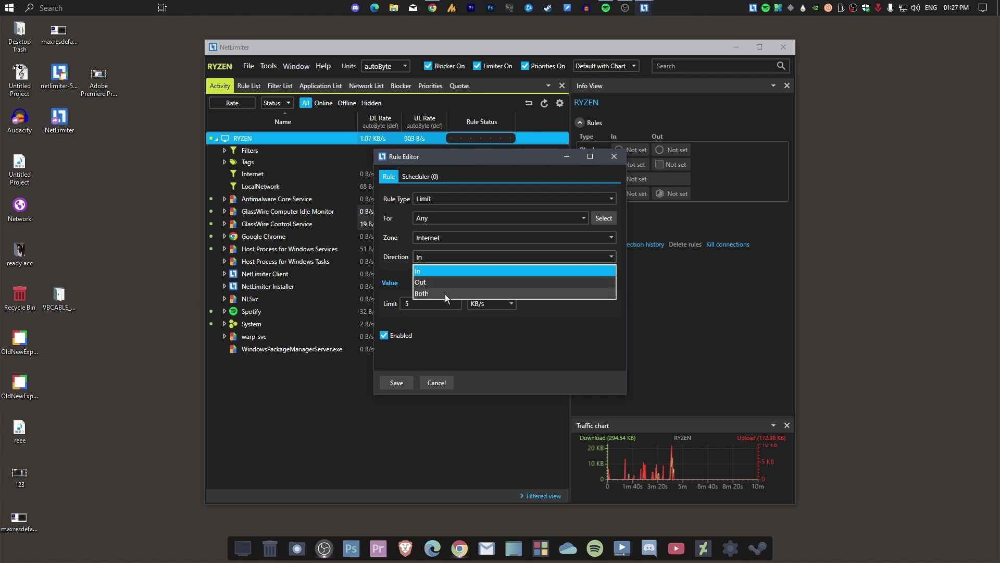
{"action": "left_click", "coordinate": [445, 293]}
{"action": "double_click", "coordinate": [426, 303]}
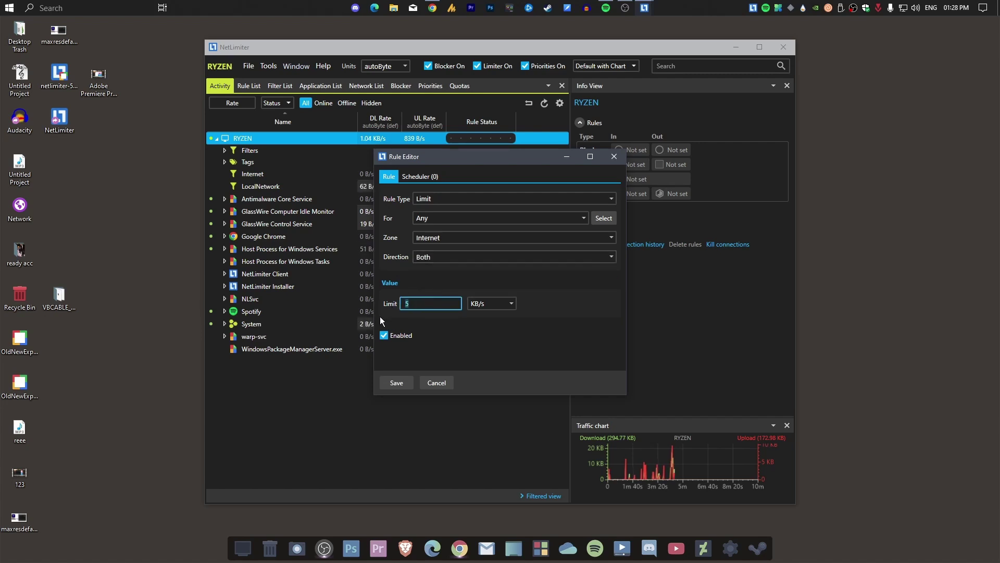
{"action": "type", "text": "2"}
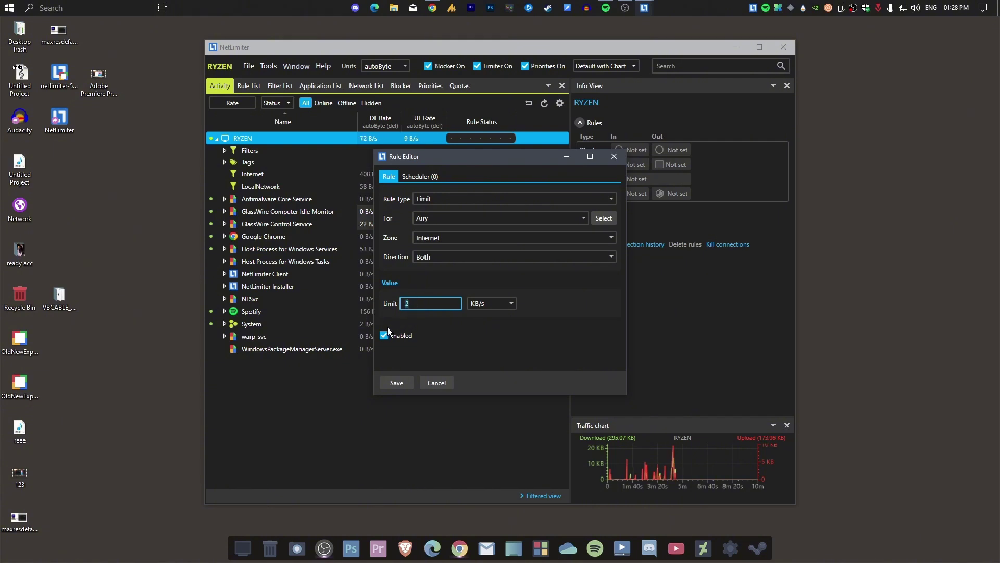
{"action": "left_click", "coordinate": [499, 305]}
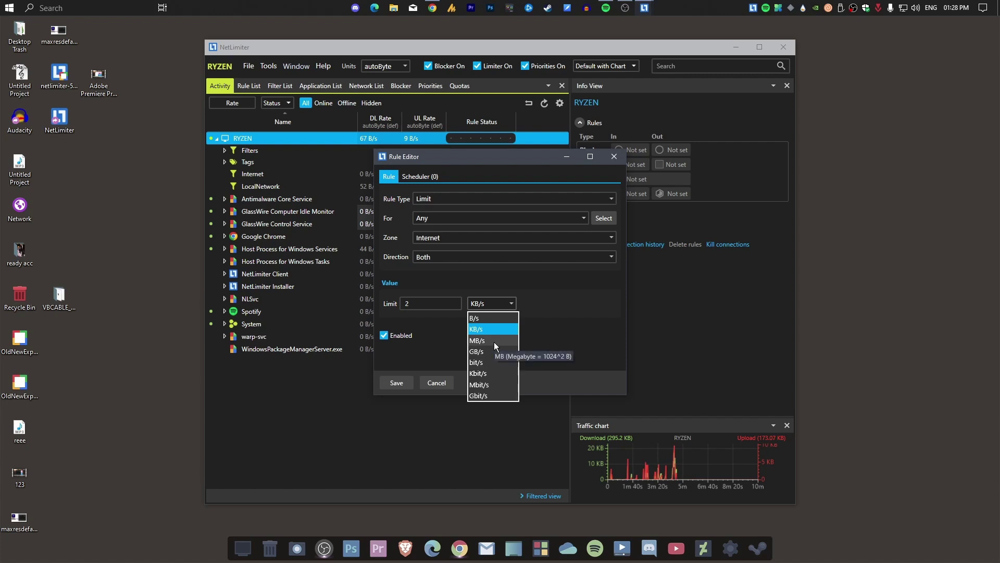
{"action": "left_click", "coordinate": [494, 342]}
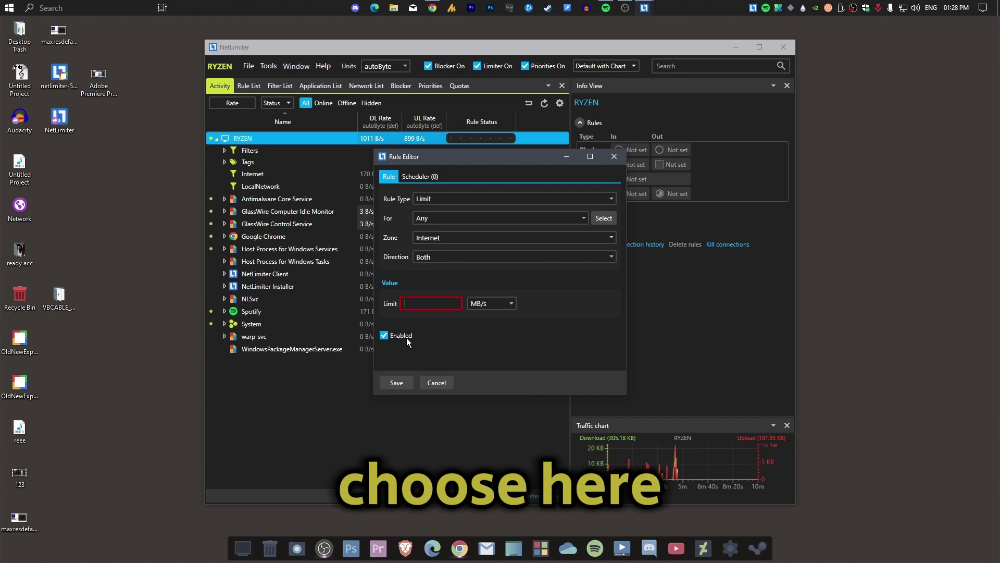
{"action": "left_click", "coordinate": [398, 383]}
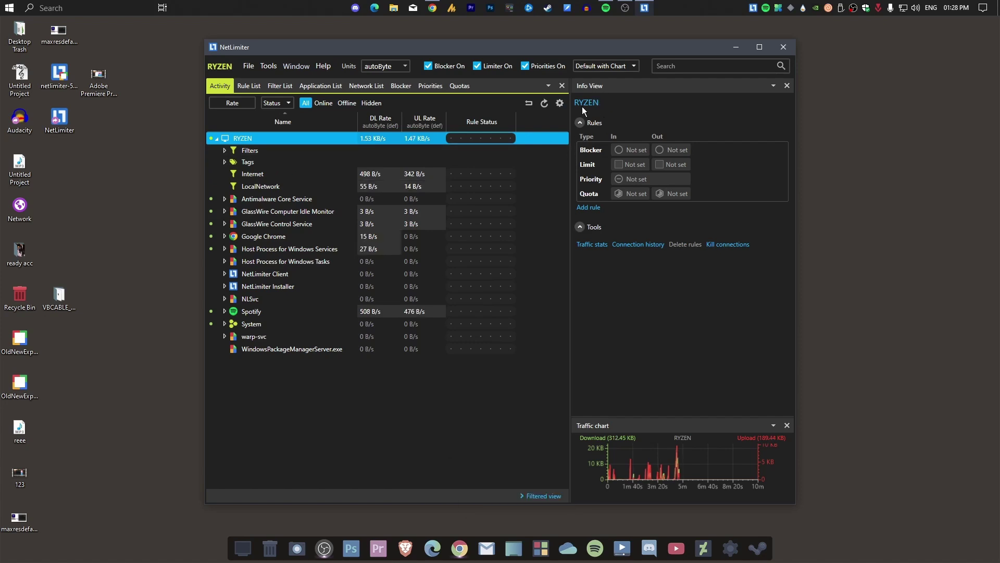
Step: In the Rule List, disable the Ignore Traffic rule and the 500 KB/s limit rule
{"action": "left_click", "coordinate": [249, 86]}
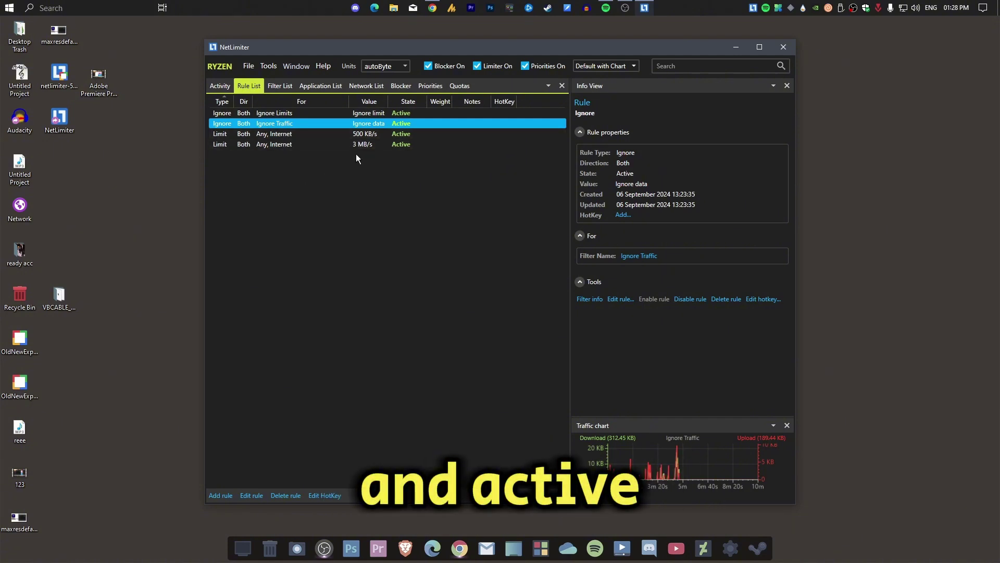
{"action": "right_click", "coordinate": [286, 127]}
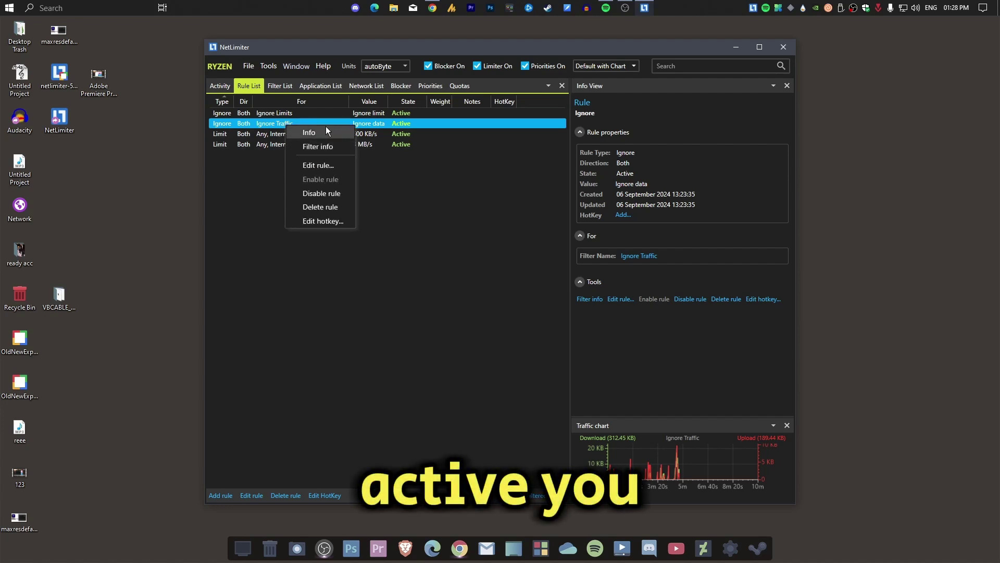
{"action": "left_click", "coordinate": [342, 193]}
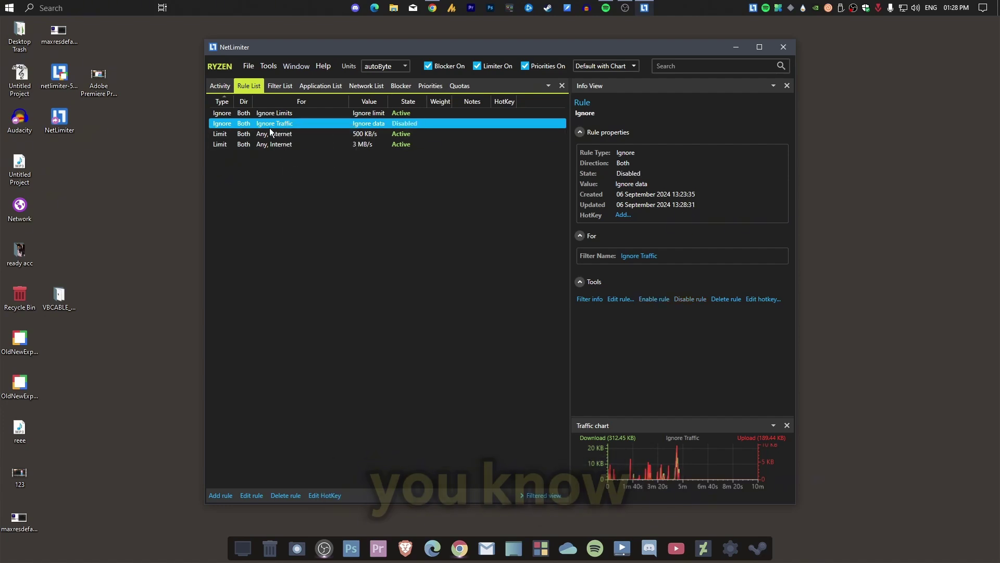
{"action": "right_click", "coordinate": [271, 133]}
{"action": "left_click", "coordinate": [292, 196]}
Step: Keep the 3 MB/s limit rule and delete the 500 KB/s limit rule
{"action": "left_click", "coordinate": [261, 144]}
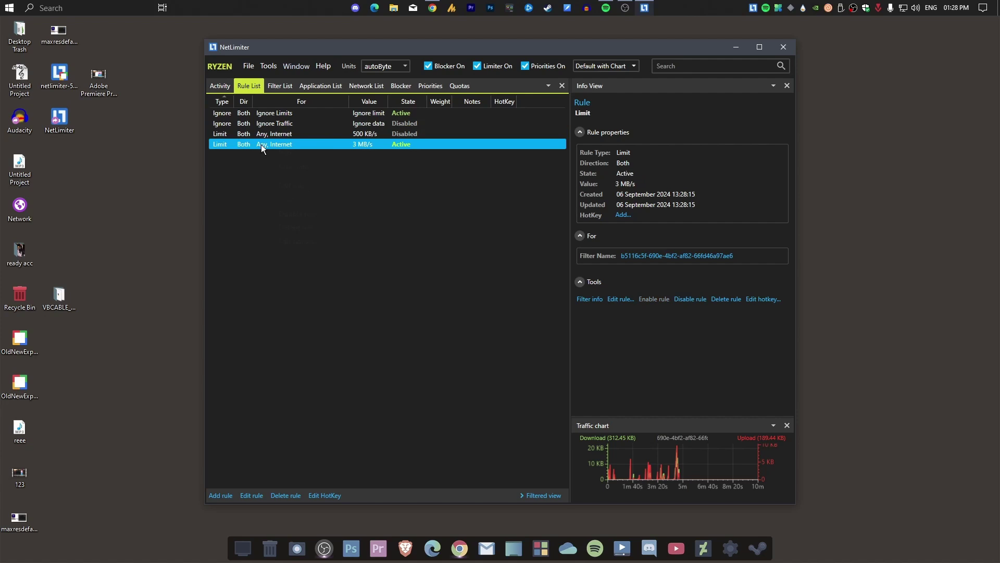
{"action": "right_click", "coordinate": [261, 145]}
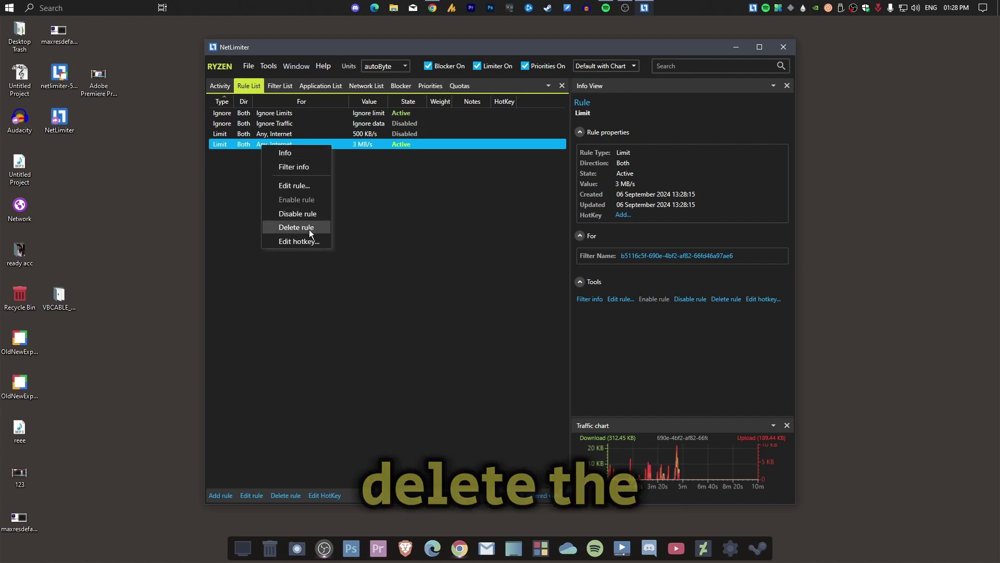
{"action": "left_click", "coordinate": [296, 227]}
{"action": "left_click", "coordinate": [535, 330]}
{"action": "left_click", "coordinate": [273, 134]}
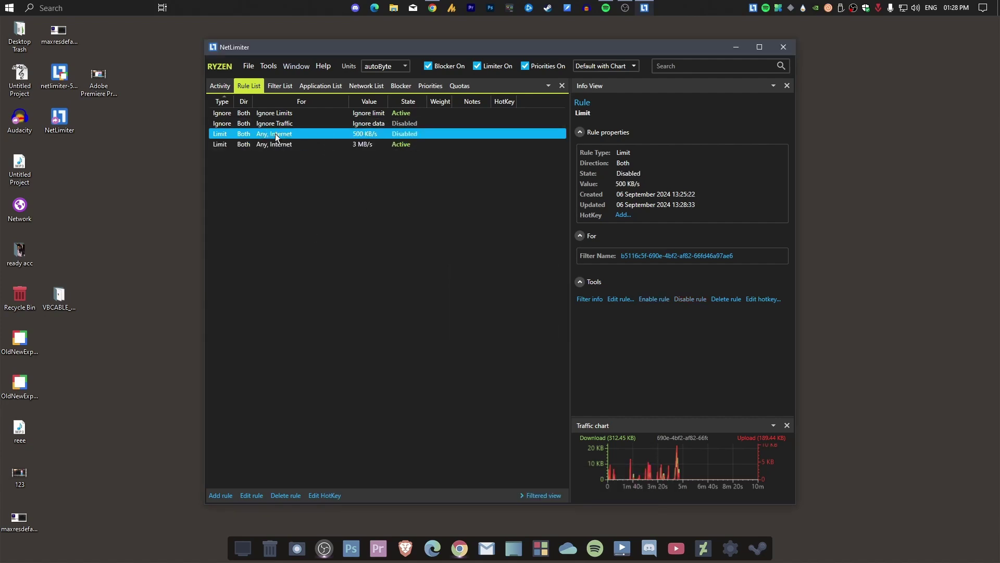
{"action": "right_click", "coordinate": [275, 135]}
{"action": "left_click", "coordinate": [318, 209]}
{"action": "left_click", "coordinate": [496, 330]}
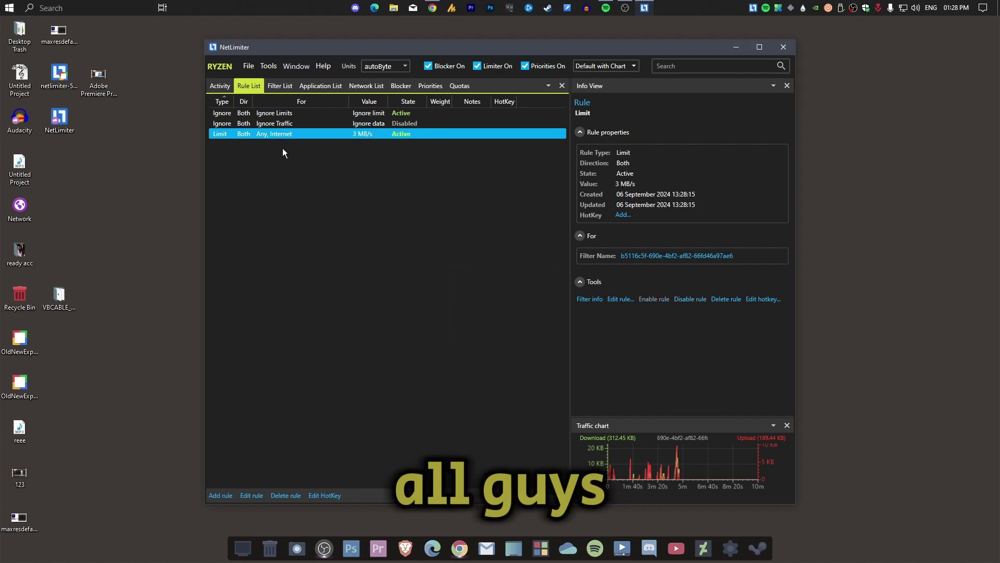
Step: Attempt to delete the predefined Ignore Traffic and Ignore Limits rules, dismissing the can't-delete errors
{"action": "left_click", "coordinate": [272, 122]}
{"action": "right_click", "coordinate": [272, 120]}
{"action": "left_click", "coordinate": [311, 201]}
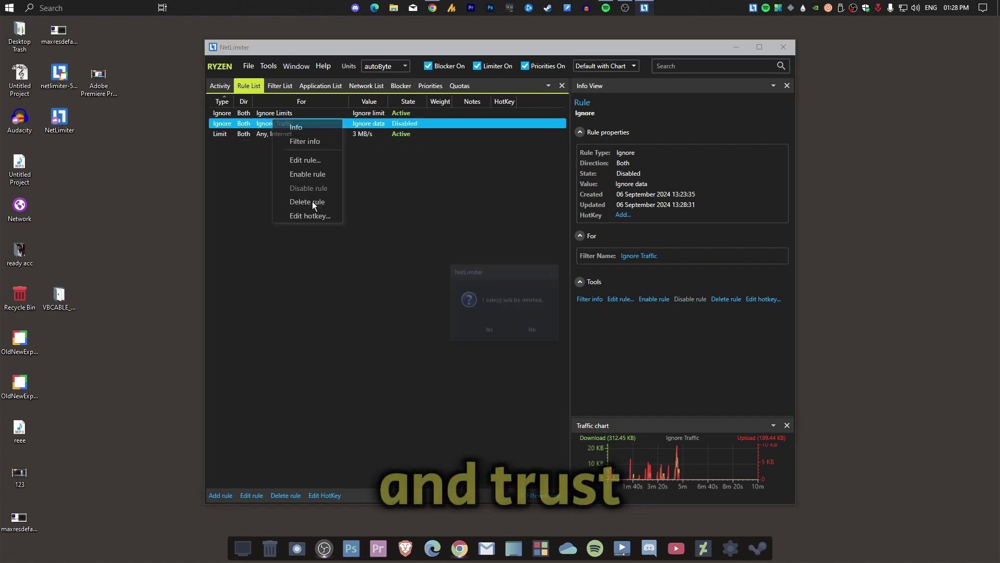
{"action": "left_click", "coordinate": [491, 328]}
{"action": "left_click", "coordinate": [539, 331]}
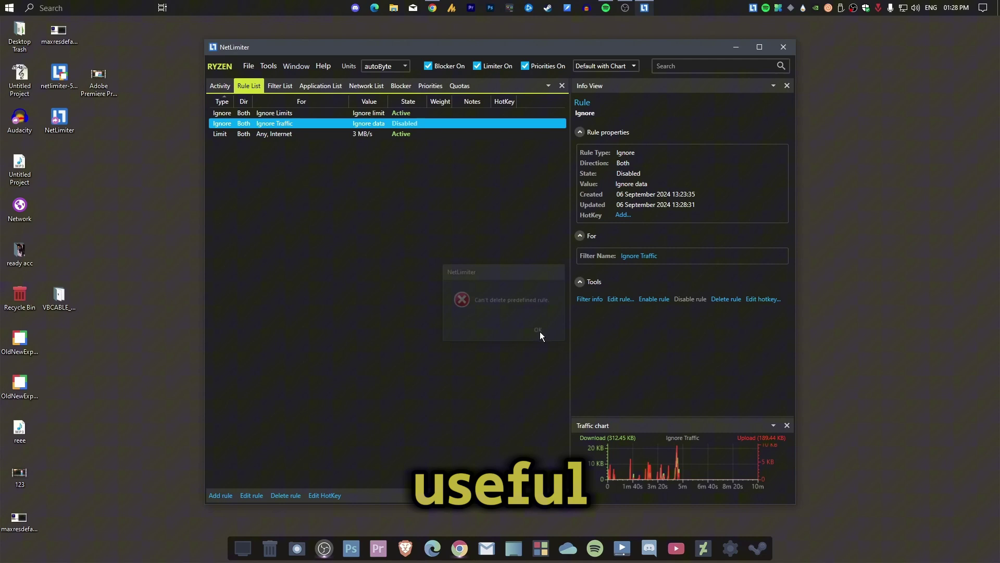
{"action": "left_click", "coordinate": [267, 113]}
{"action": "right_click", "coordinate": [266, 114]}
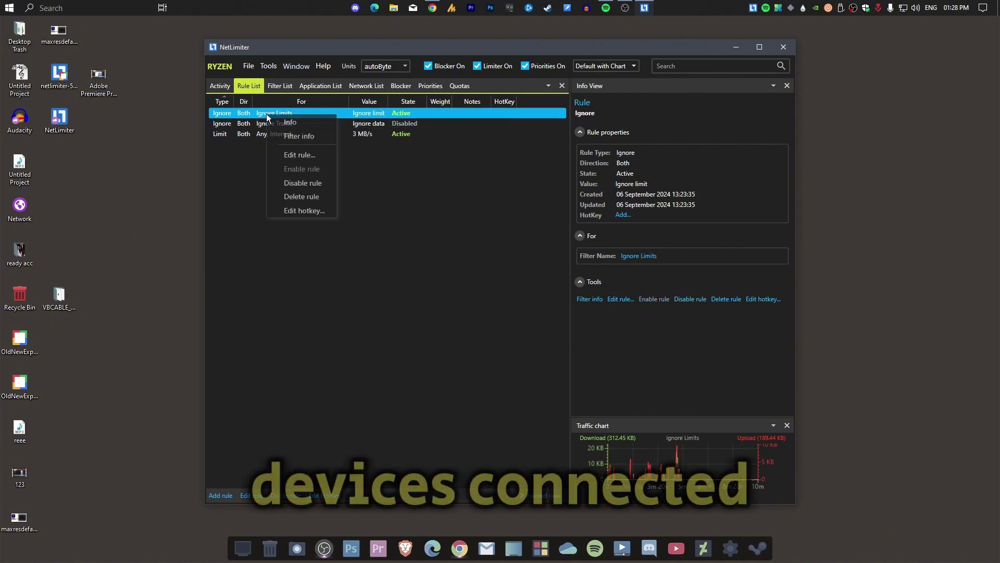
{"action": "left_click", "coordinate": [317, 197]}
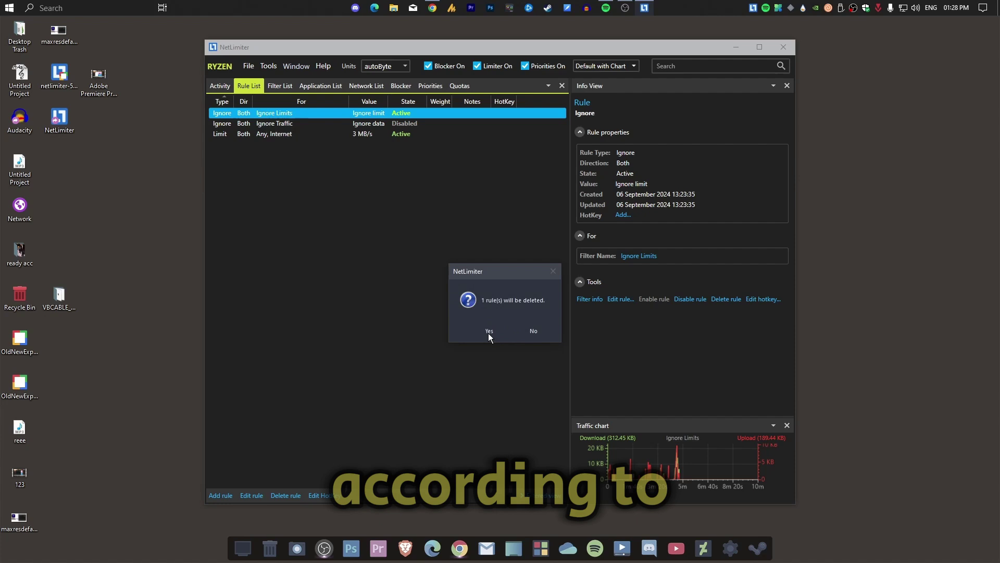
{"action": "left_click", "coordinate": [489, 331]}
{"action": "left_click", "coordinate": [541, 332]}
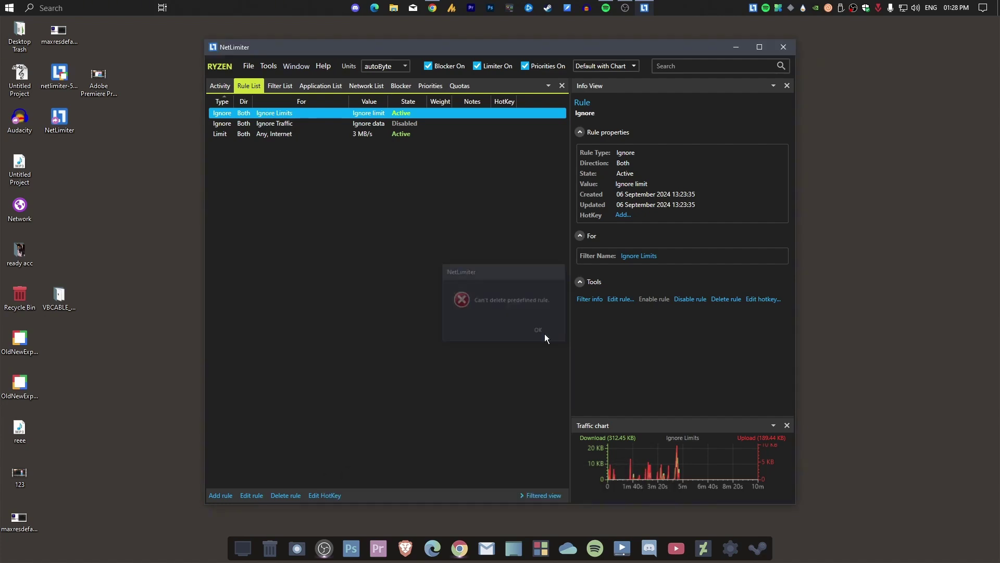
{"action": "key", "text": "Down"}
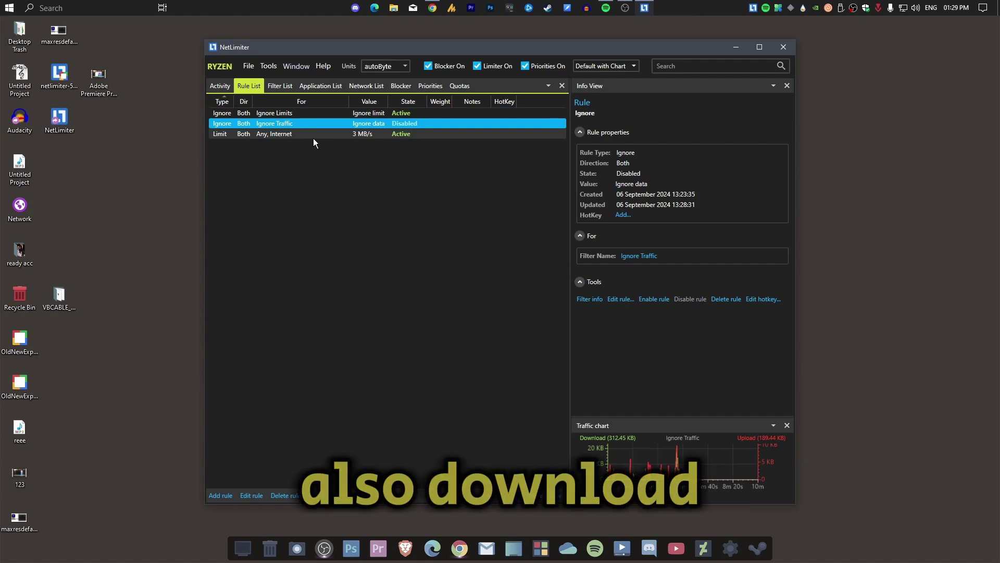
Step: Show Google Chrome's details in Activity, browse its Advanced priority levels, then cancel without setting one
{"action": "left_click", "coordinate": [232, 89]}
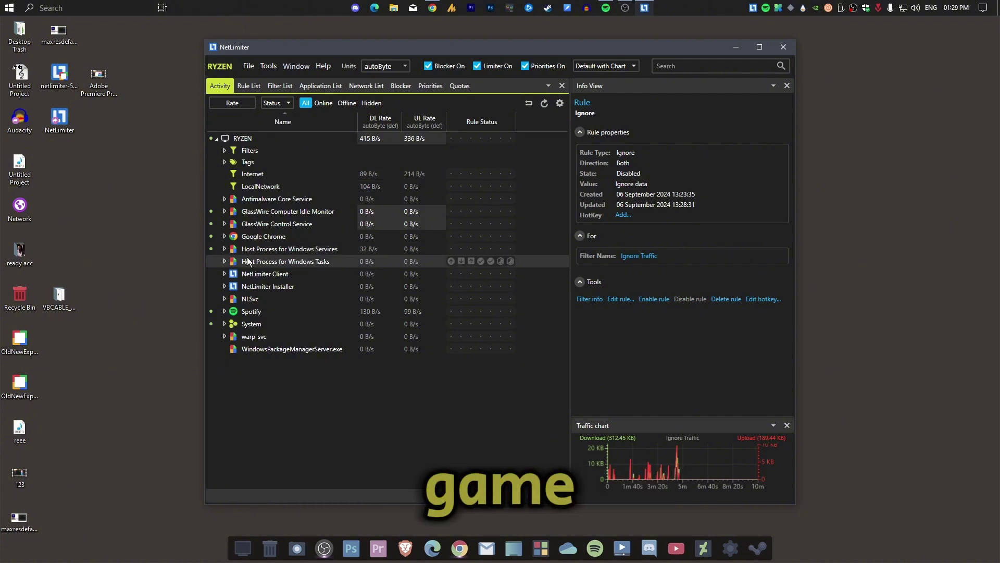
{"action": "left_click", "coordinate": [260, 238]}
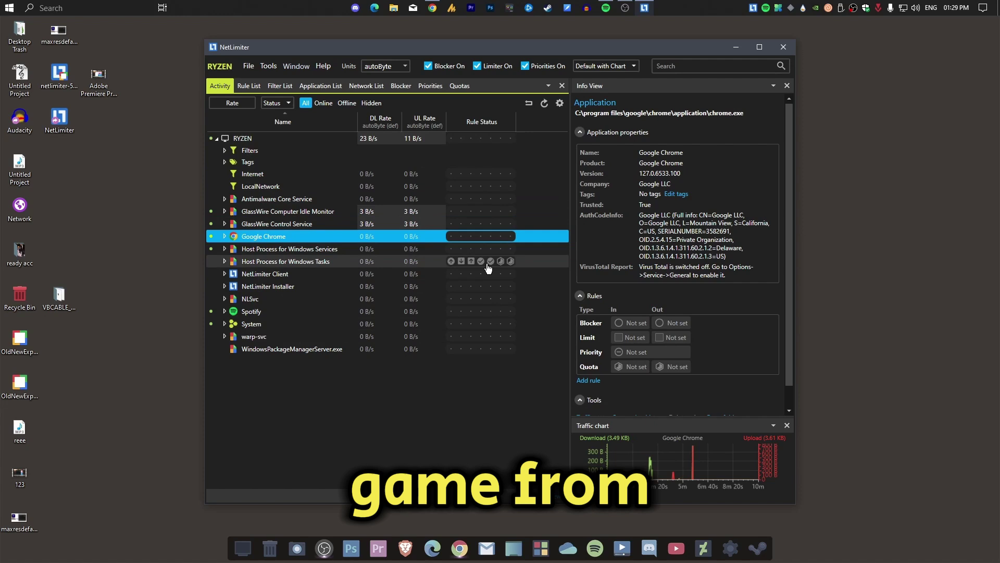
{"action": "mouse_move", "coordinate": [451, 241]}
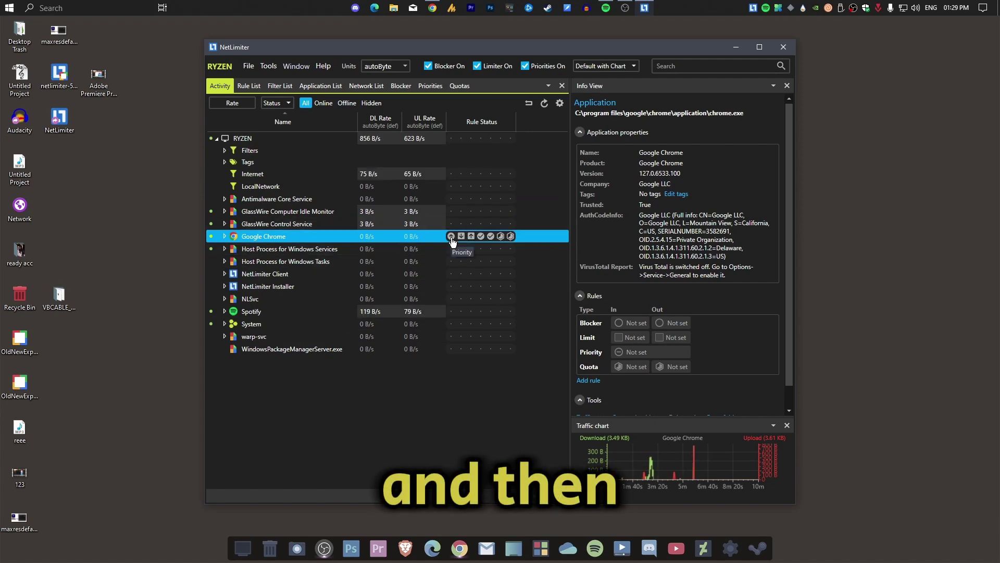
{"action": "left_click", "coordinate": [451, 237]}
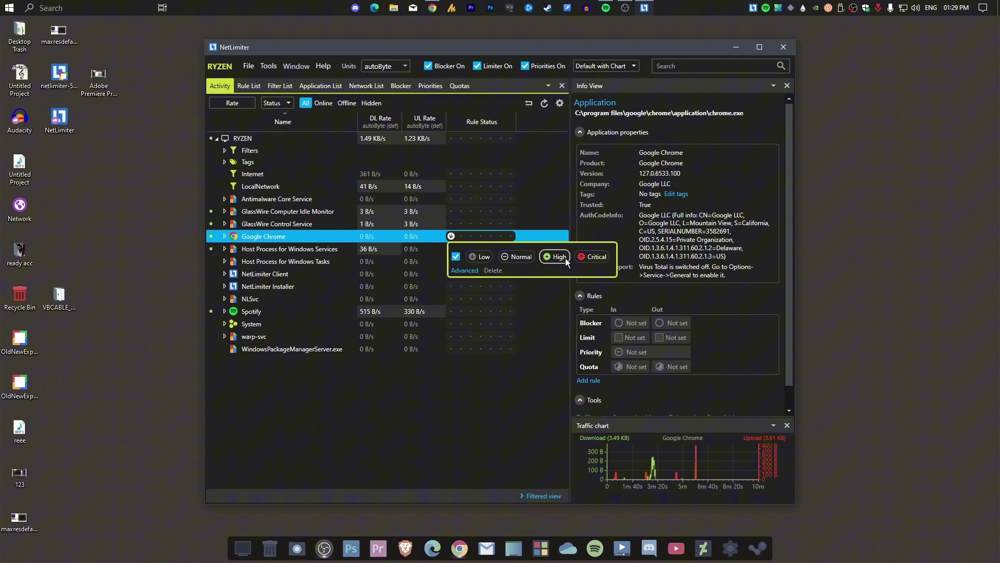
{"action": "left_click", "coordinate": [465, 270]}
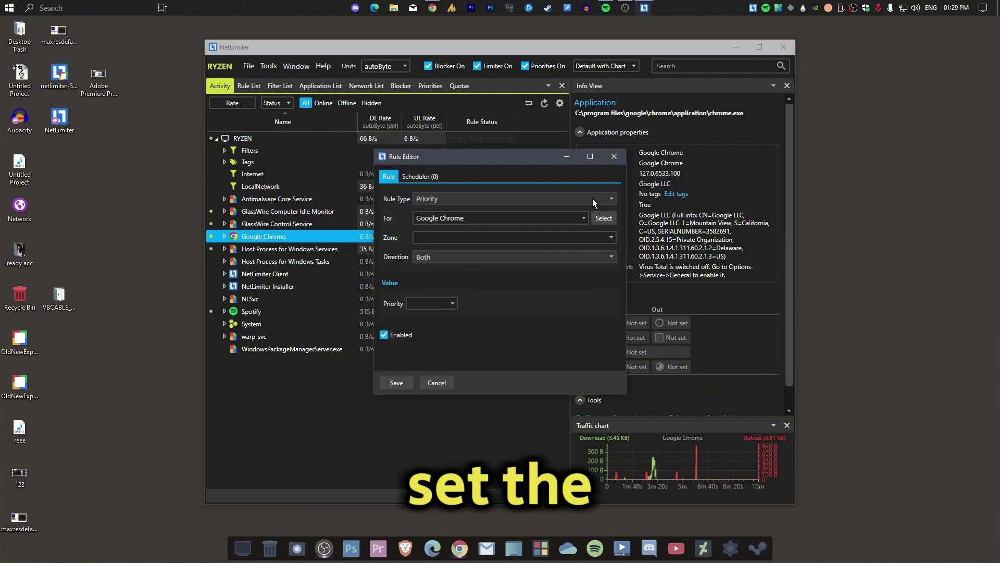
{"action": "left_click", "coordinate": [451, 303]}
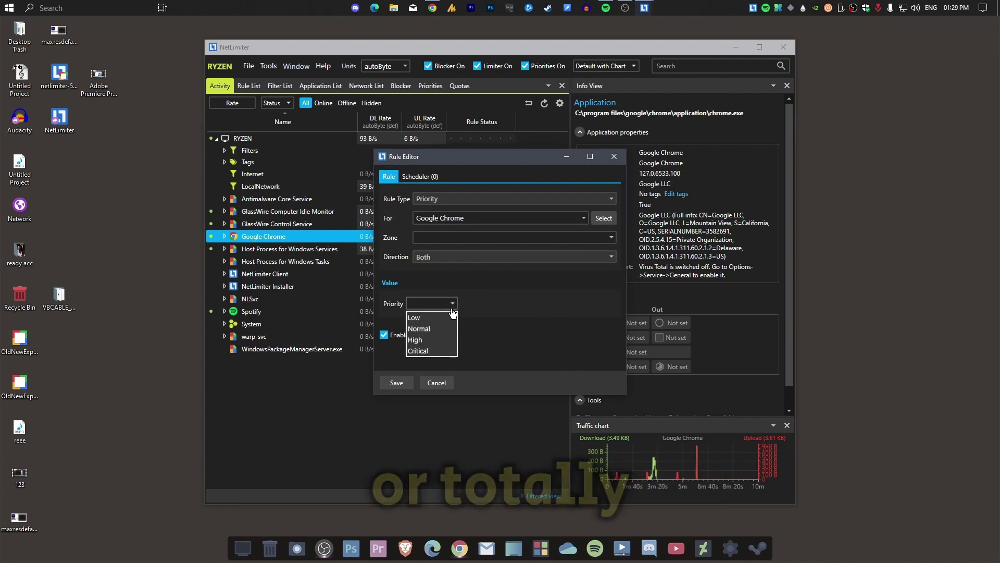
{"action": "left_click", "coordinate": [494, 311]}
{"action": "left_click", "coordinate": [437, 382]}
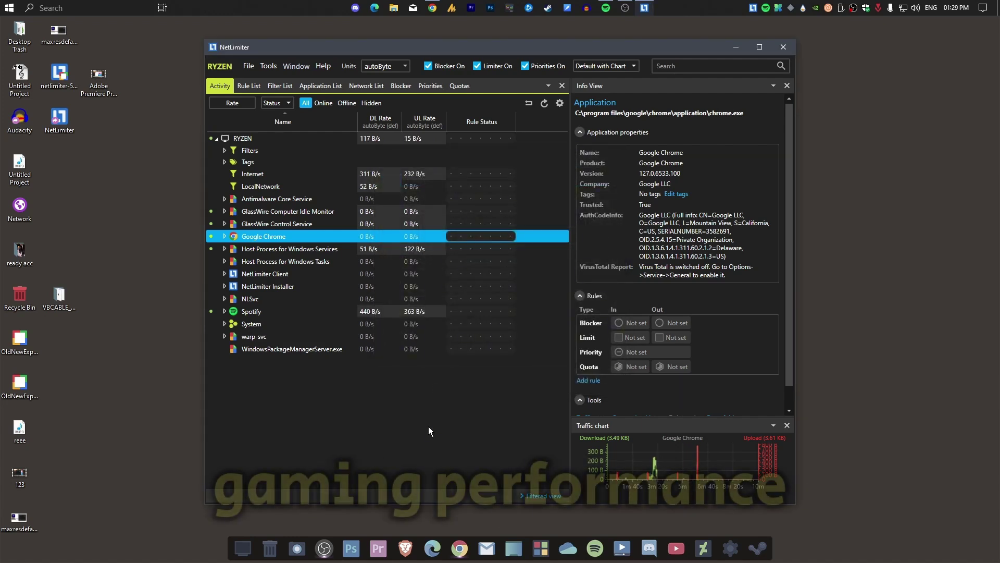